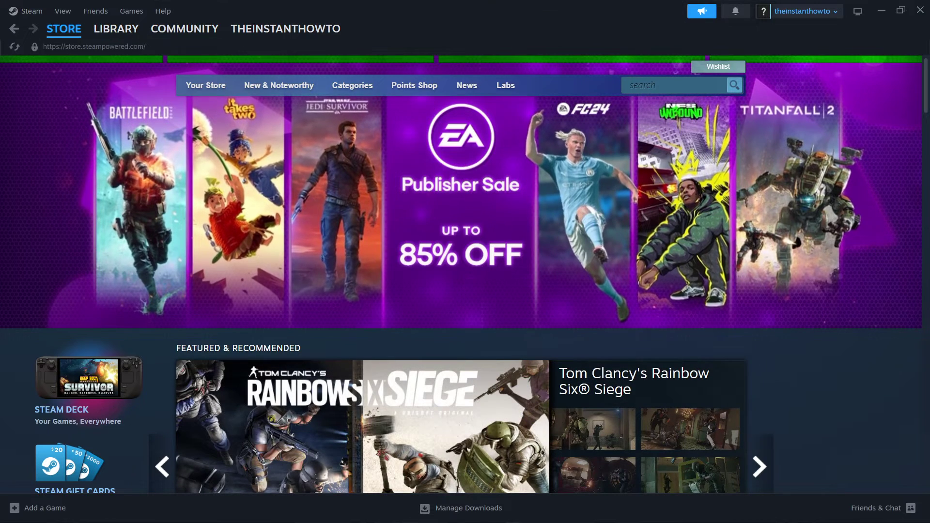
Download the Steam installer SteamSetup (2).exe from the Steam website and run it
{"action": "mouse_move", "coordinate": [929, 111]}
{"action": "left_mouse_down"}
{"action": "mouse_move", "coordinate": [658, 101]}
{"action": "mouse_move", "coordinate": [348, 50]}
{"action": "mouse_move", "coordinate": [312, 29]}
{"action": "left_mouse_up"}
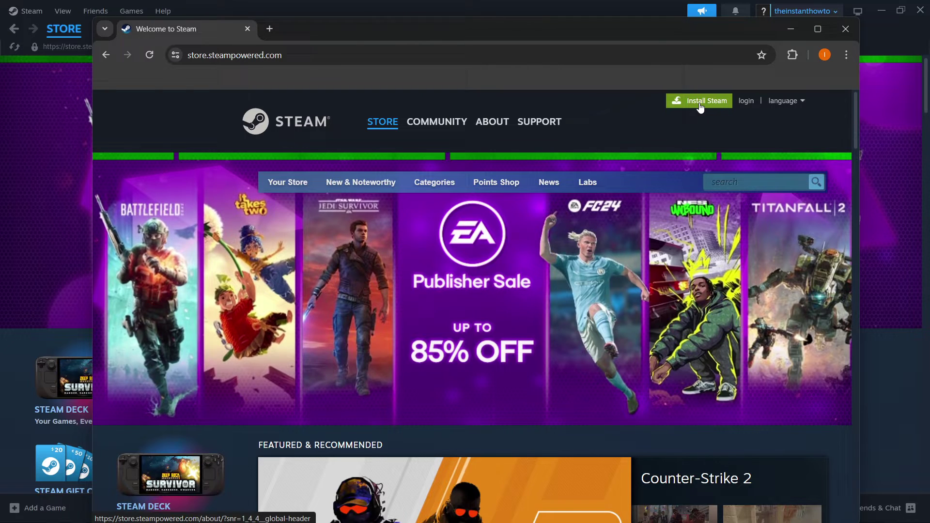
{"action": "left_click", "coordinate": [700, 103]}
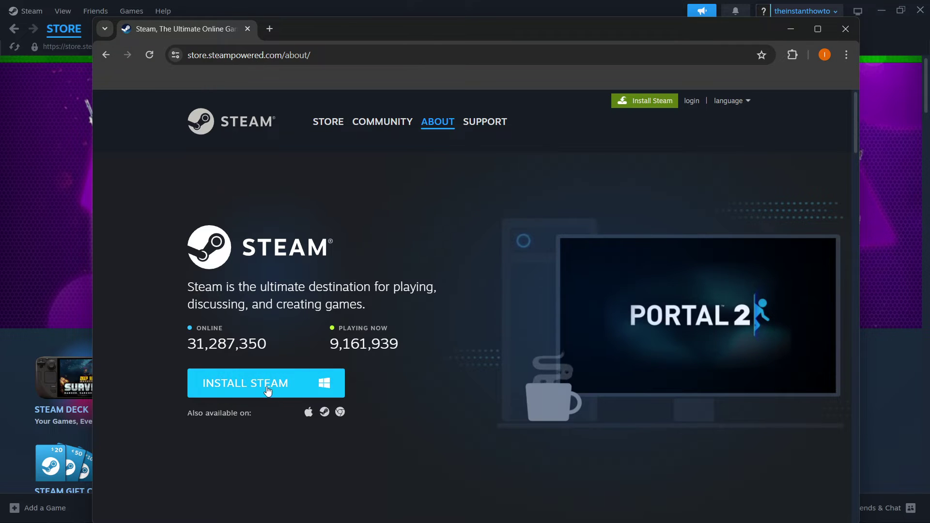
{"action": "left_click", "coordinate": [323, 387]}
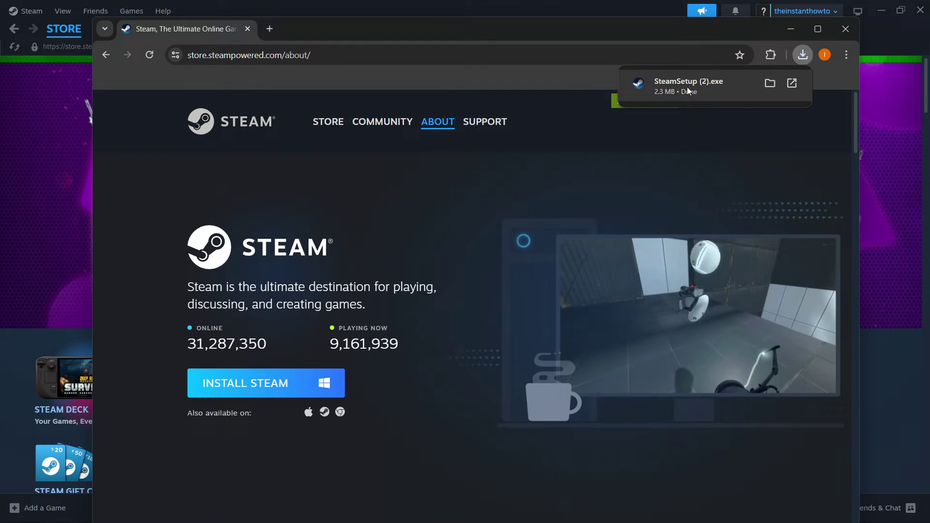
{"action": "left_click", "coordinate": [698, 92]}
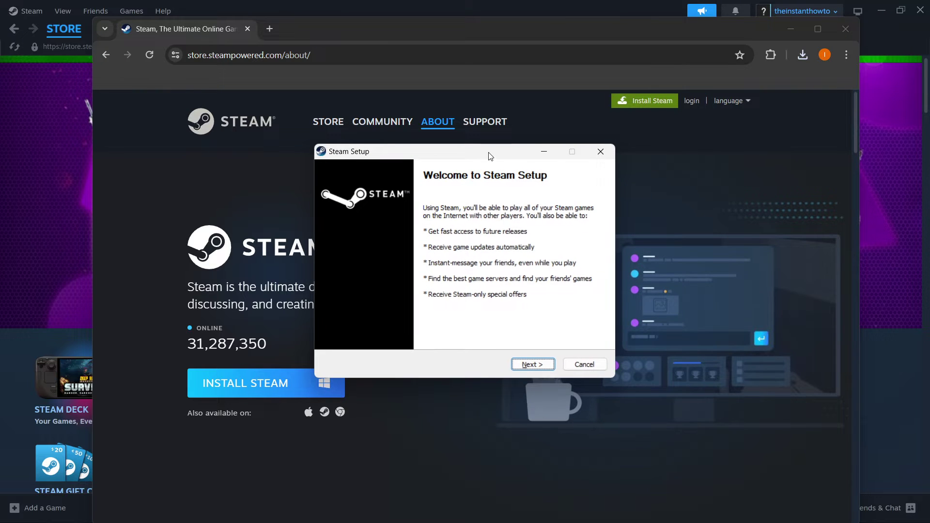
Install Steam in English to the default C:\Program Files (x86)\Steam\ folder
{"action": "left_click_drag", "start_coordinate": [490, 156], "coordinate": [488, 123]}
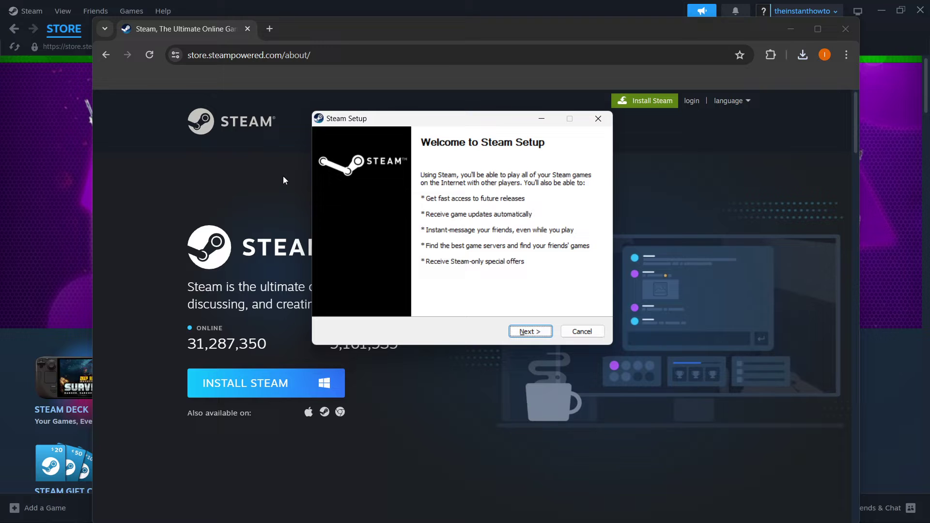
{"action": "left_click_drag", "start_coordinate": [373, 124], "coordinate": [375, 127]}
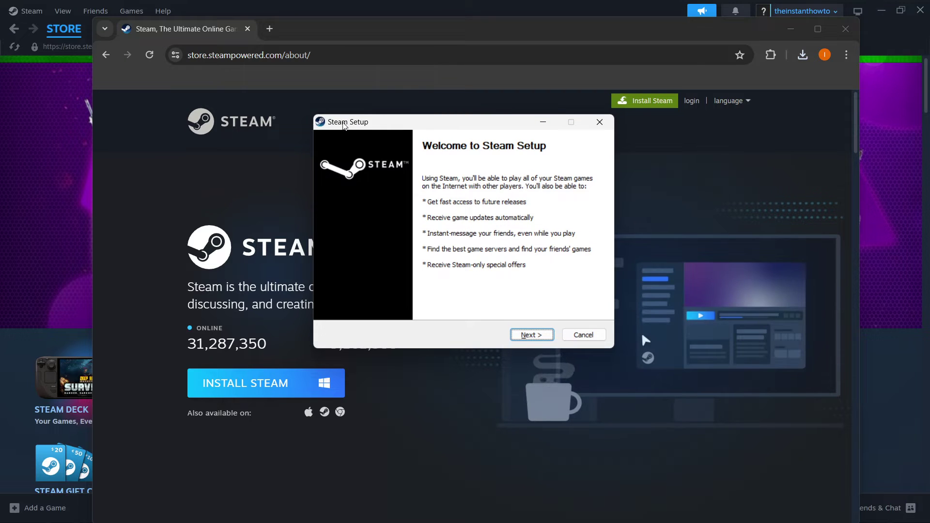
{"action": "left_click", "coordinate": [539, 335]}
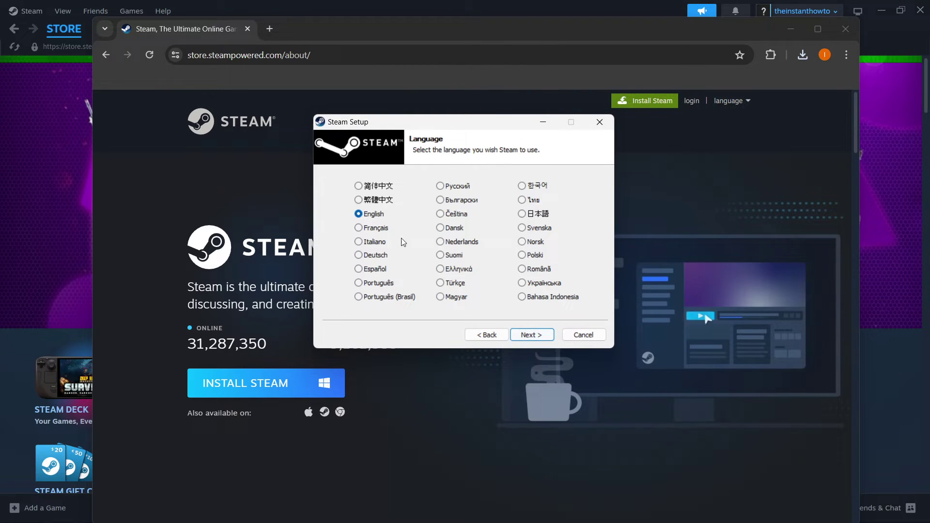
{"action": "left_click", "coordinate": [527, 339]}
{"action": "left_click", "coordinate": [459, 262]}
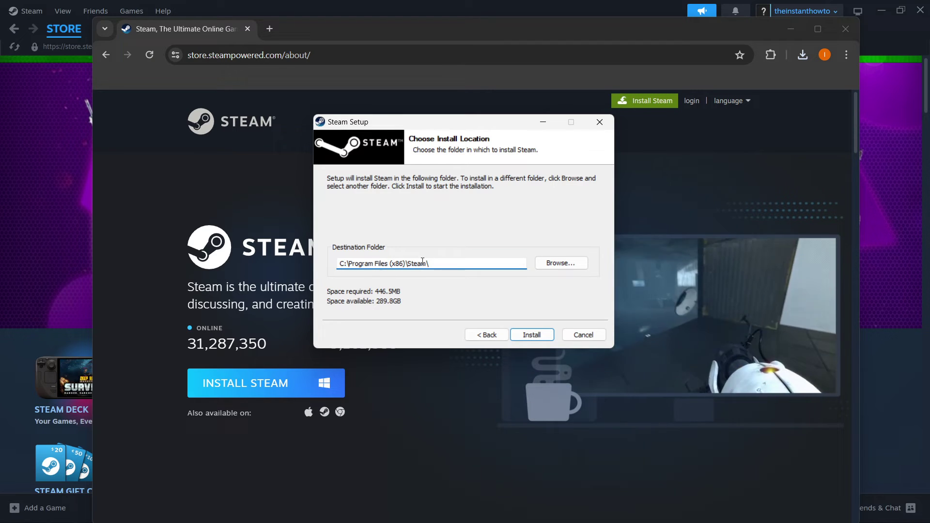
{"action": "left_click_drag", "start_coordinate": [523, 263], "coordinate": [335, 264]}
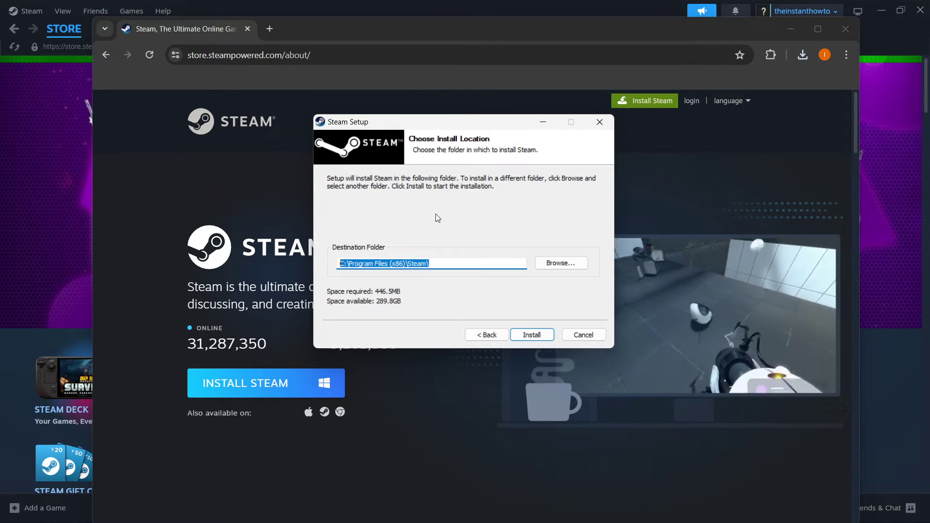
{"action": "left_click", "coordinate": [447, 261]}
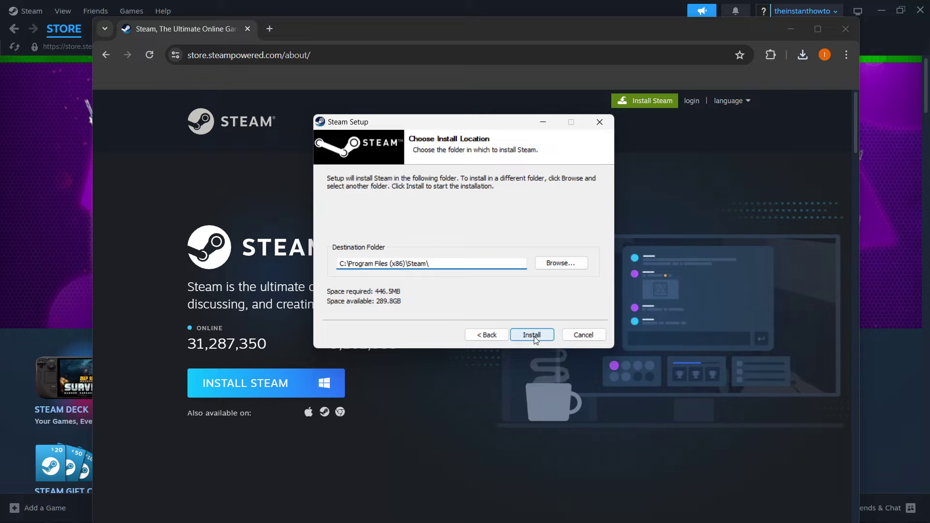
{"action": "left_click", "coordinate": [600, 122]}
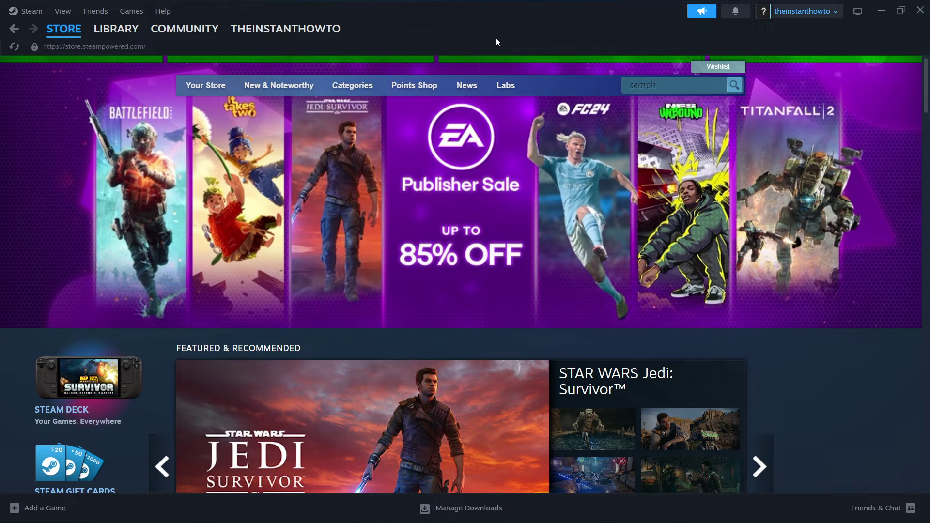
Search the Steam store for 'gray zone warfare'
{"action": "mouse_move", "coordinate": [58, 36]}
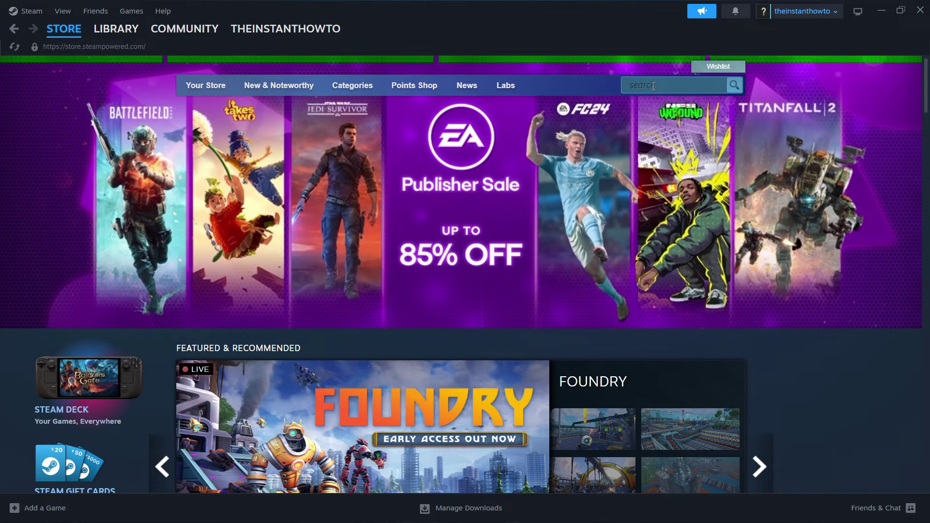
{"action": "type", "text": "gr"}
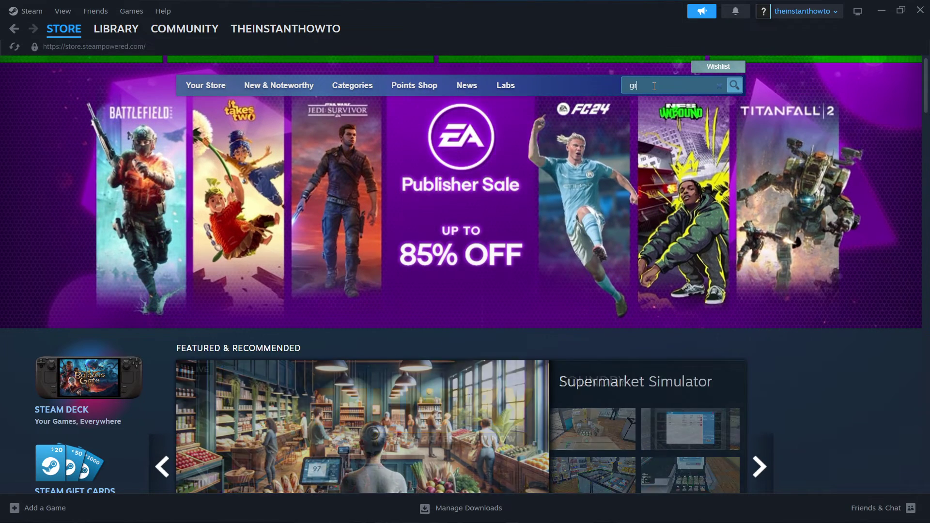
{"action": "type", "text": "ay zone wa"}
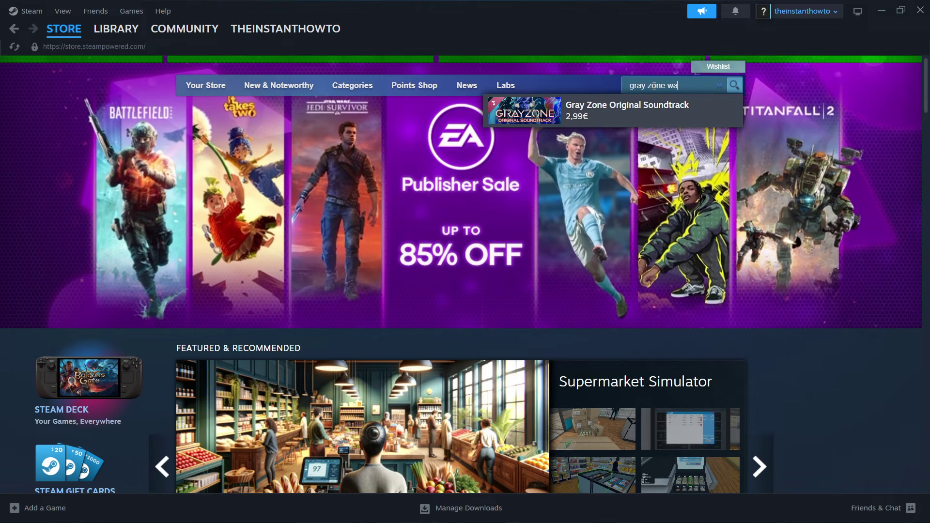
{"action": "type", "text": "rfare"}
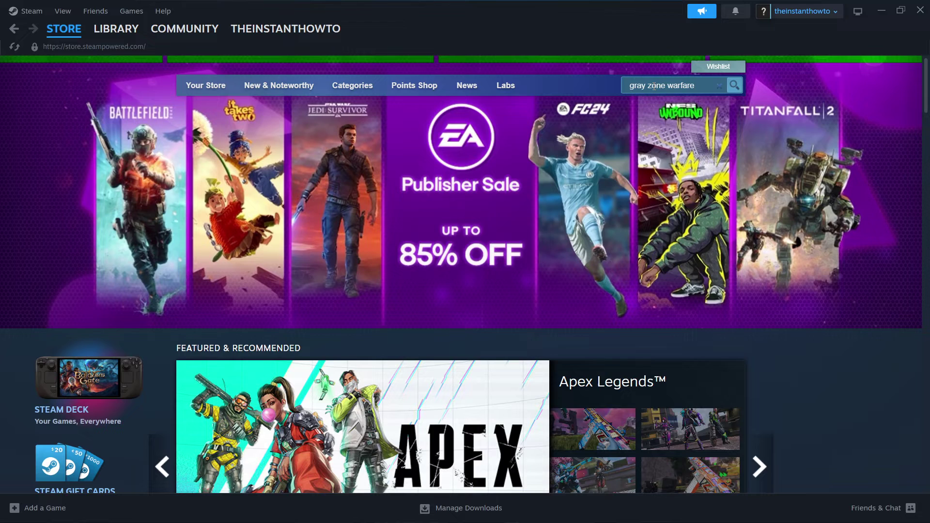
{"action": "key", "text": "Return"}
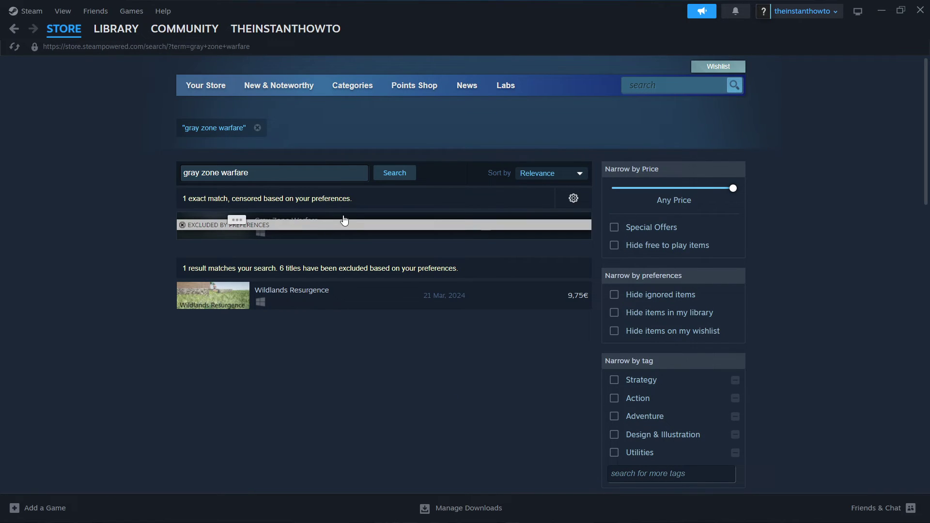
Show unfiltered results and open the Gray Zone Warfare store page past the age check
{"action": "mouse_move", "coordinate": [313, 235]}
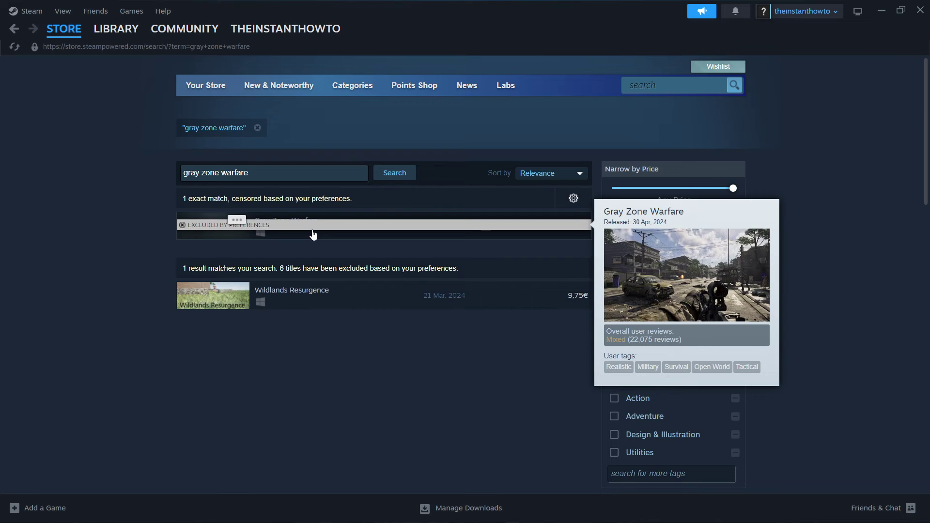
{"action": "left_click", "coordinate": [574, 198]}
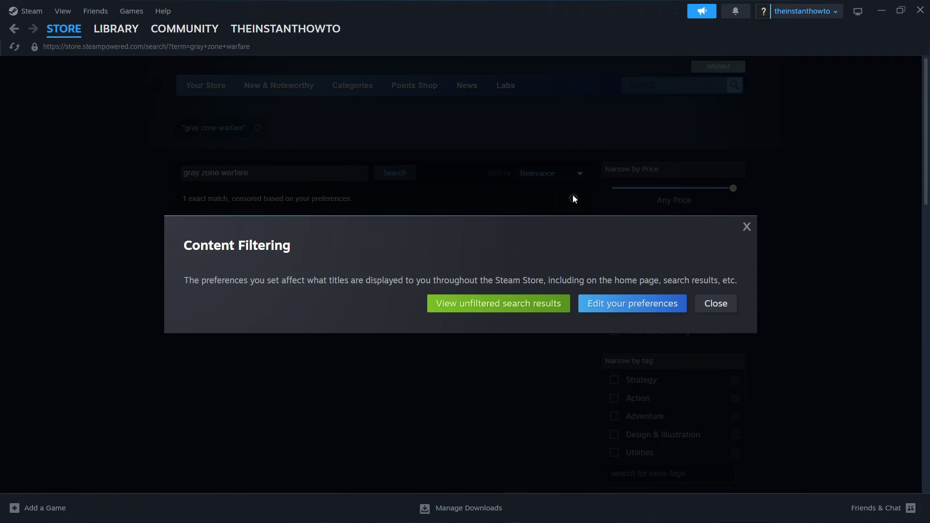
{"action": "left_click", "coordinate": [486, 307]}
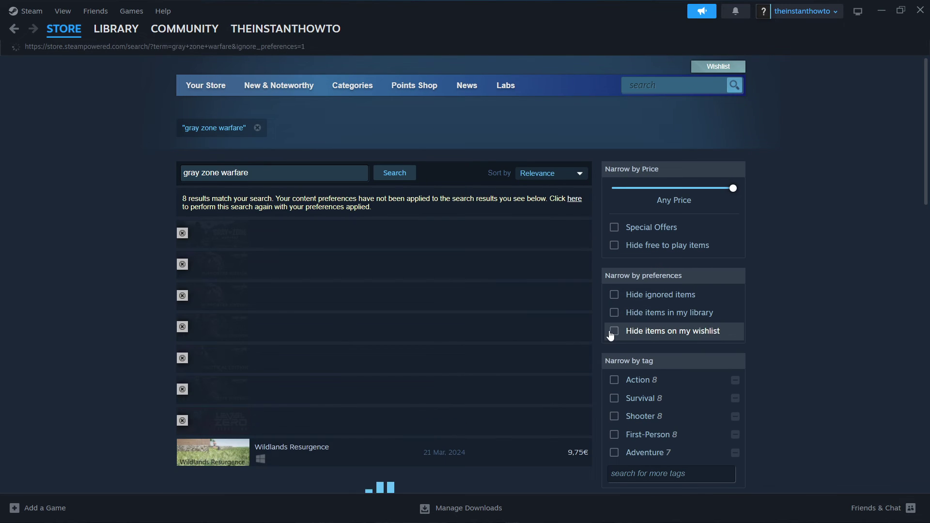
{"action": "left_click", "coordinate": [615, 295]}
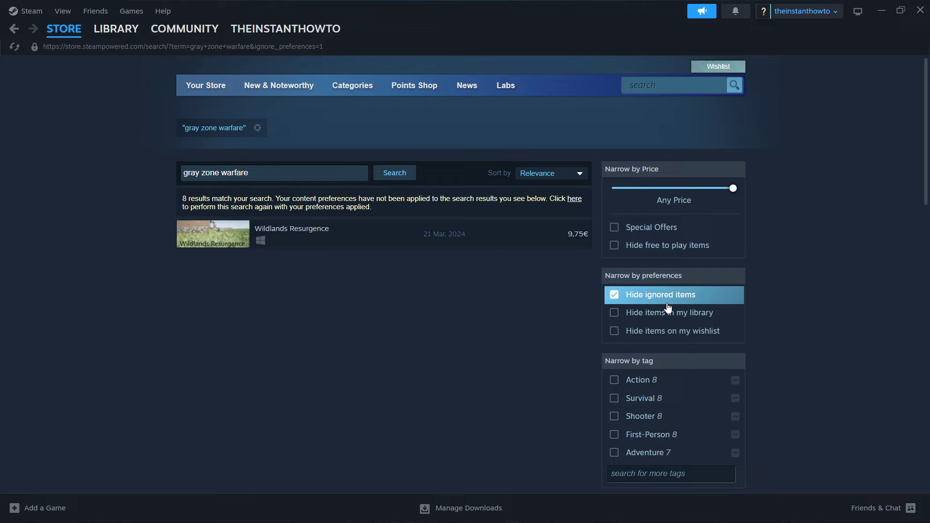
{"action": "left_click", "coordinate": [615, 295]}
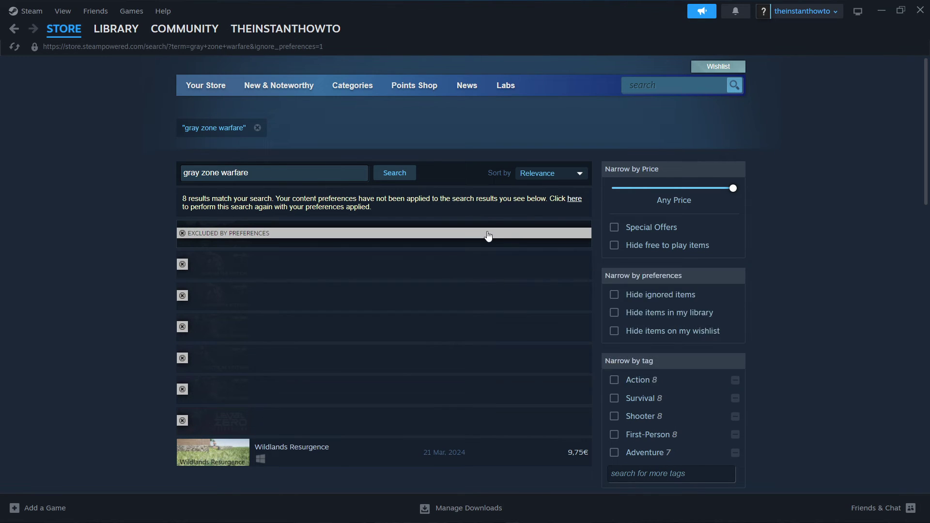
{"action": "mouse_move", "coordinate": [479, 236]}
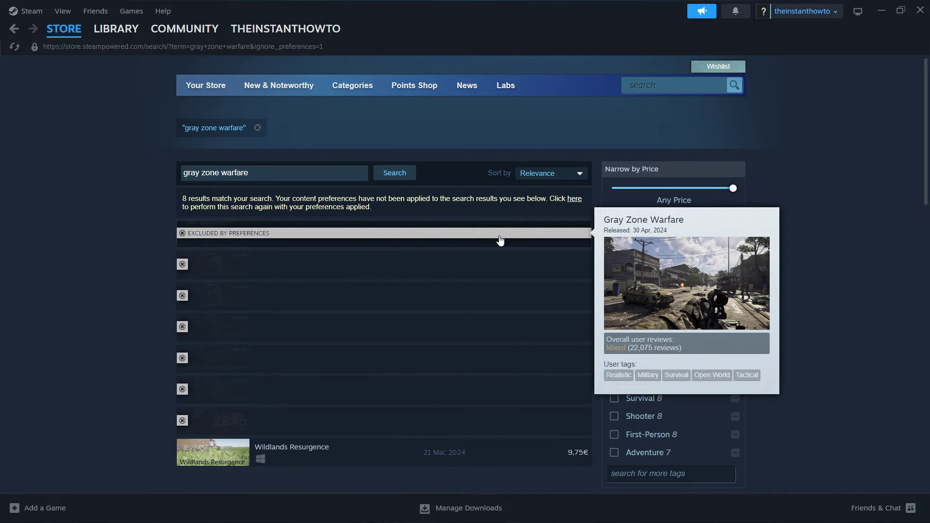
{"action": "left_click", "coordinate": [433, 241]}
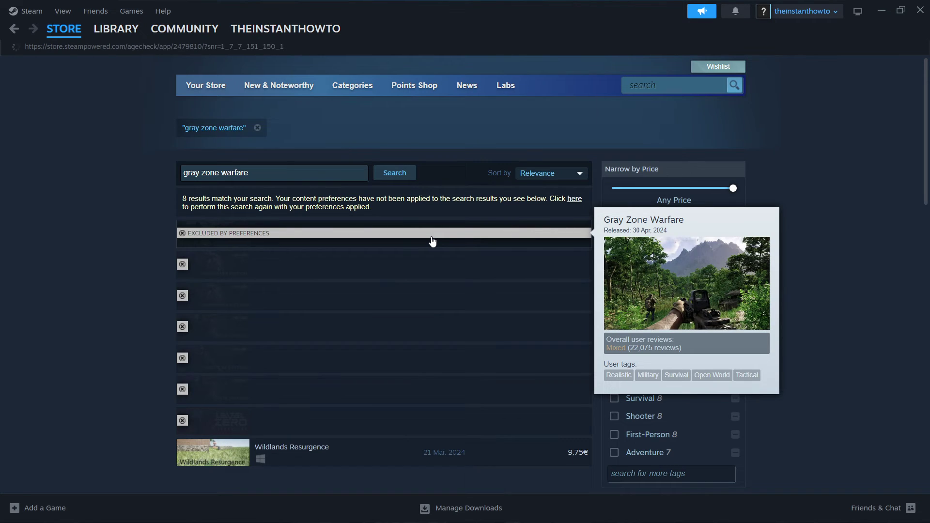
{"action": "left_click", "coordinate": [424, 363]}
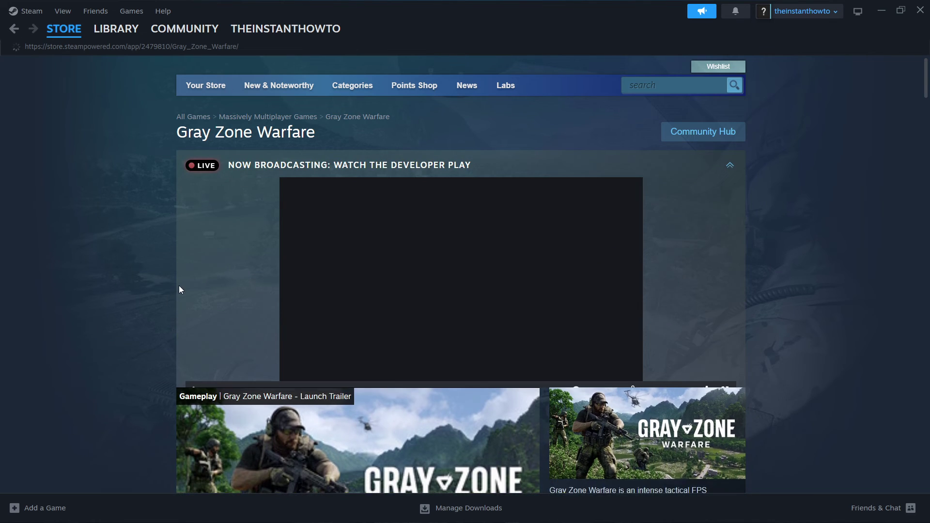
Add Gray Zone Warfare (34,99€) to the cart and view the cart
{"action": "scroll", "coordinate": [176, 293], "scroll_direction": "down", "scroll_amount": 10}
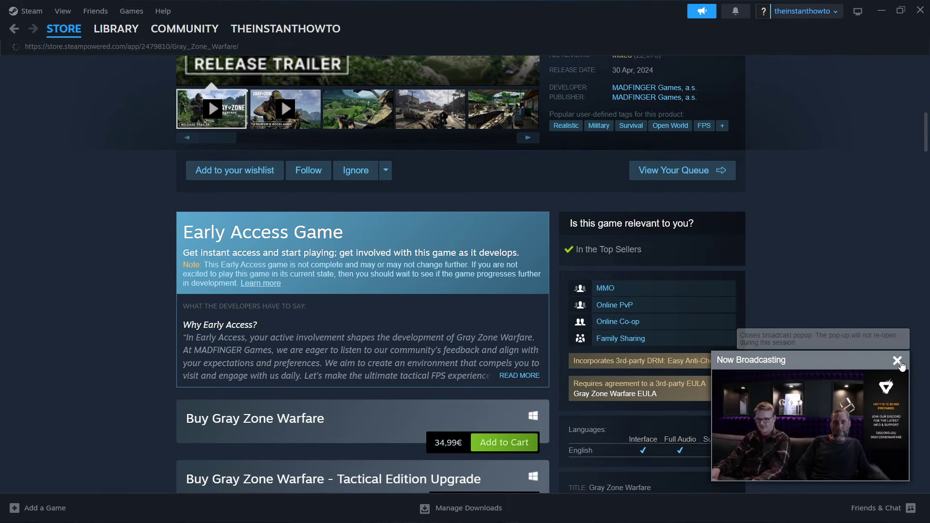
{"action": "left_click", "coordinate": [897, 361]}
{"action": "scroll", "coordinate": [318, 358], "scroll_direction": "down", "scroll_amount": 3}
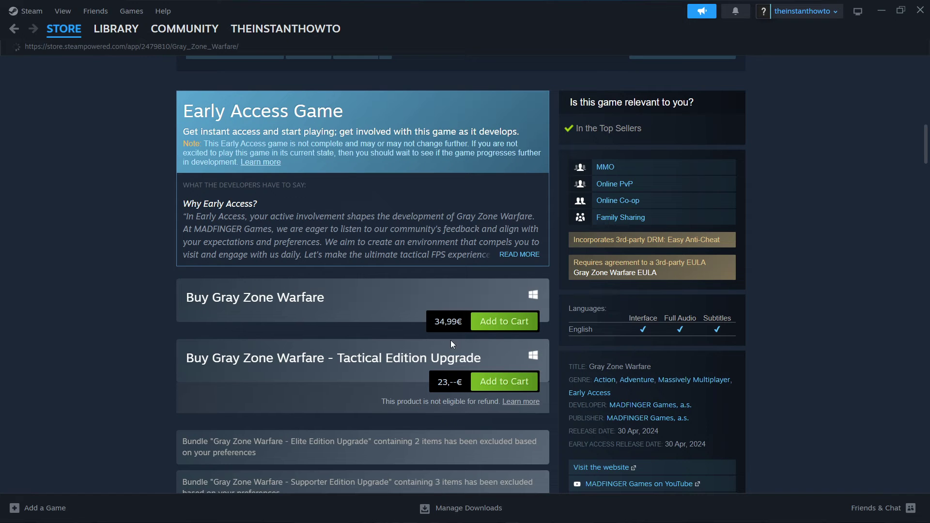
{"action": "left_click", "coordinate": [491, 330]}
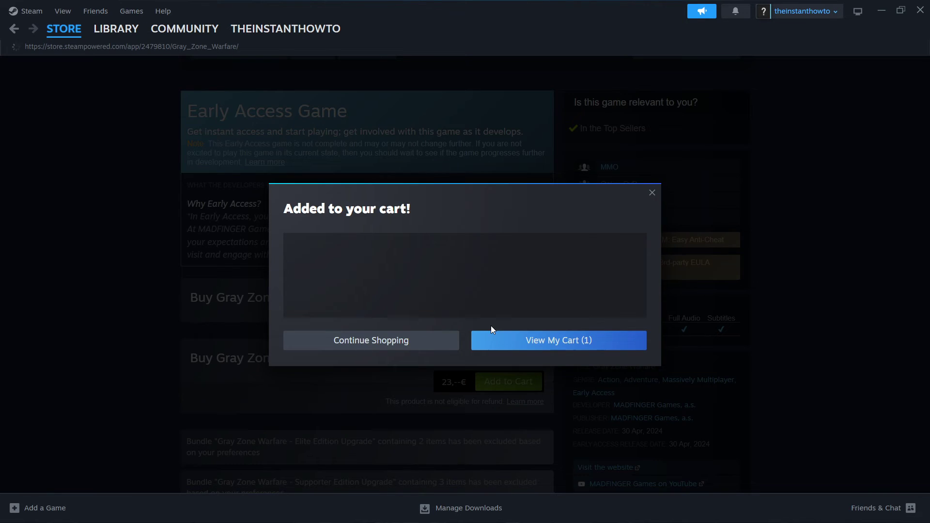
{"action": "left_click", "coordinate": [540, 348]}
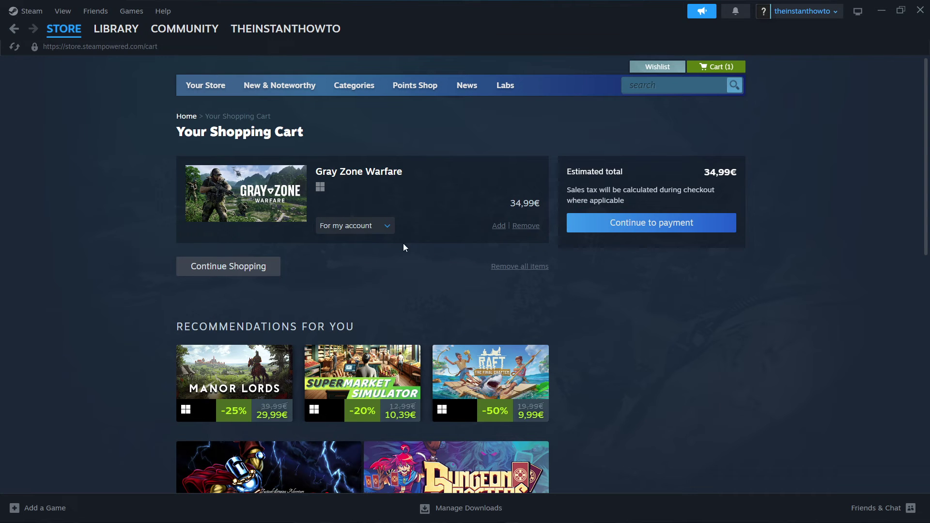
Keep the purchase for my own account and continue to payment
{"action": "left_click", "coordinate": [356, 227]}
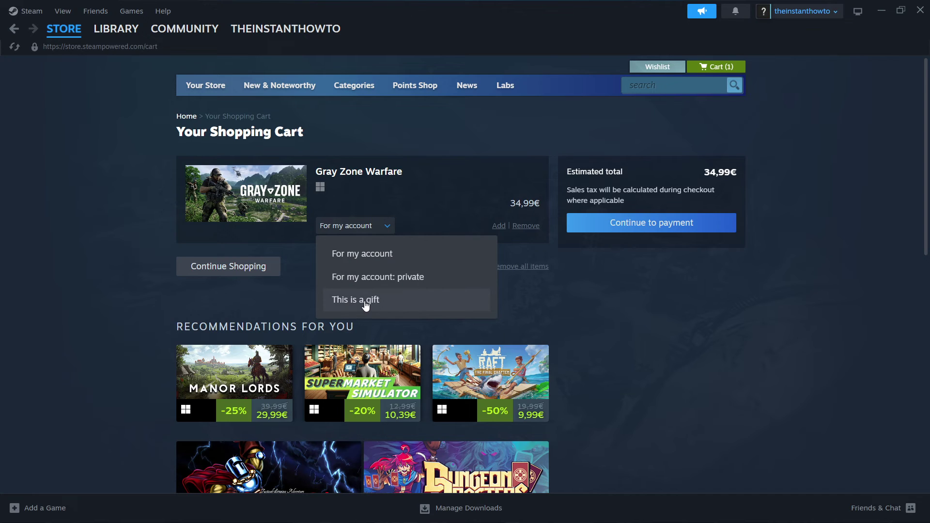
{"action": "left_click", "coordinate": [377, 262]}
{"action": "left_click", "coordinate": [660, 225]}
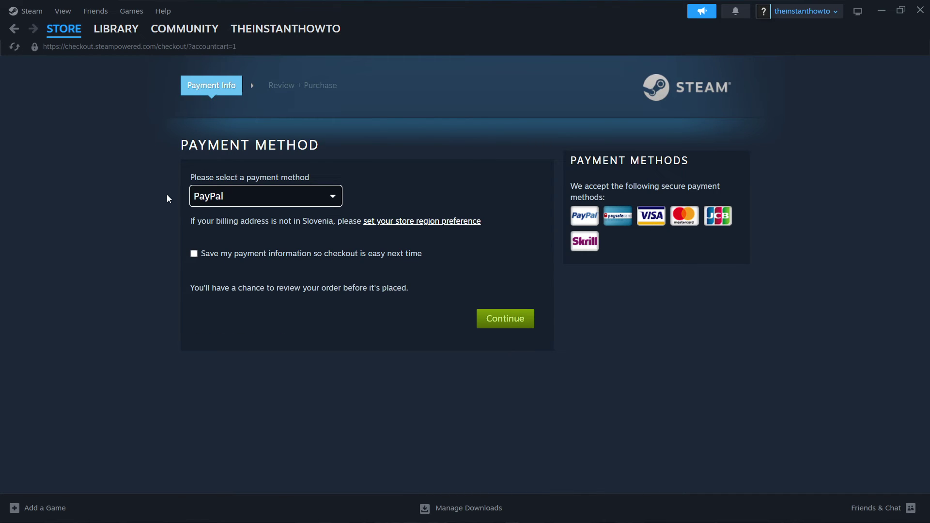
{"action": "left_click", "coordinate": [272, 196]}
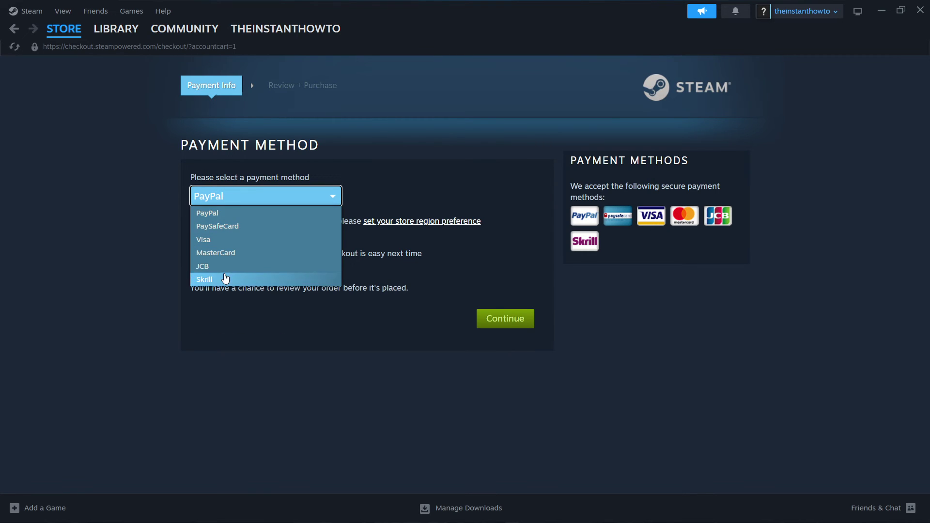
{"action": "left_click", "coordinate": [214, 212]}
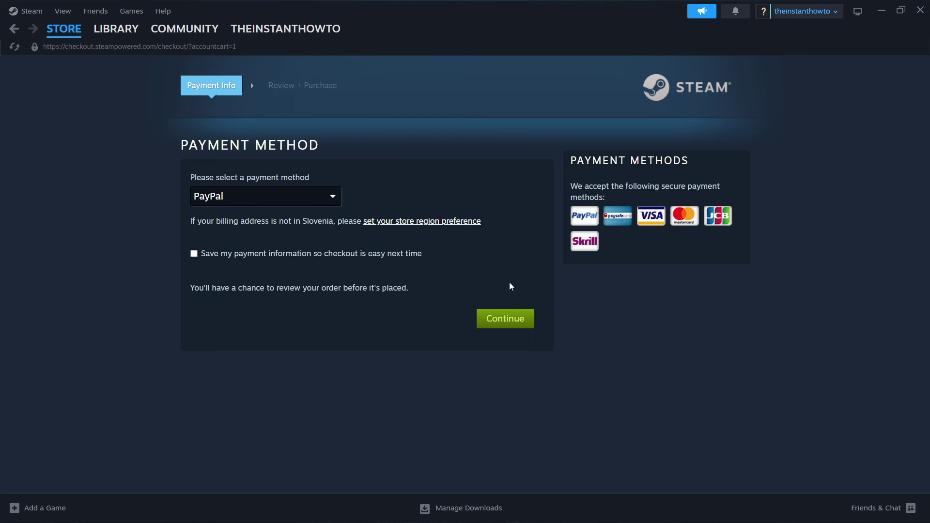
Open the Call of Duty page in the Steam Library, showing its 79.75 GB install
{"action": "left_click", "coordinate": [115, 32]}
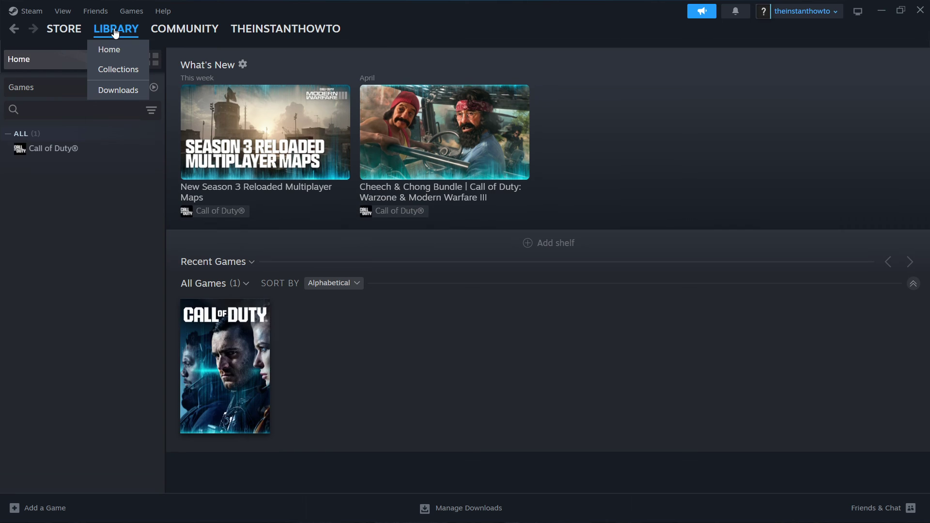
{"action": "left_click", "coordinate": [34, 91]}
{"action": "left_click", "coordinate": [45, 93]}
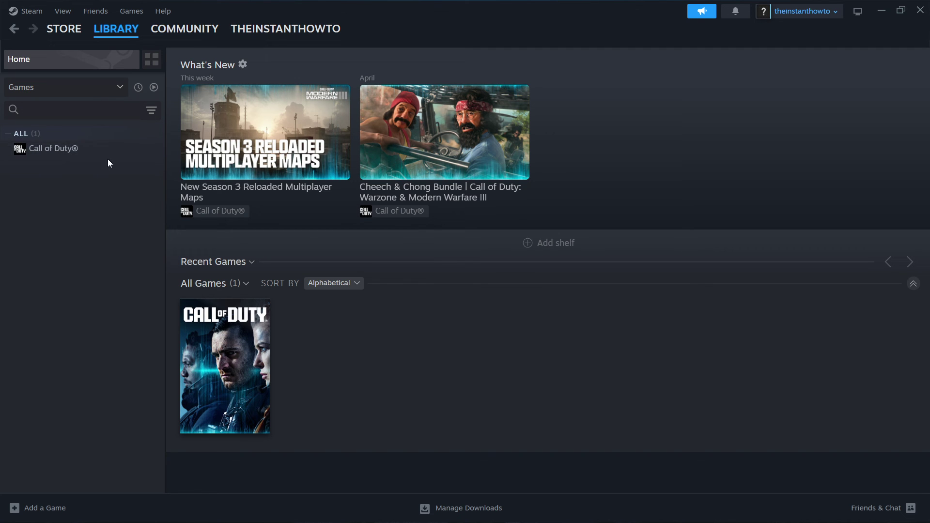
{"action": "left_click", "coordinate": [77, 153]}
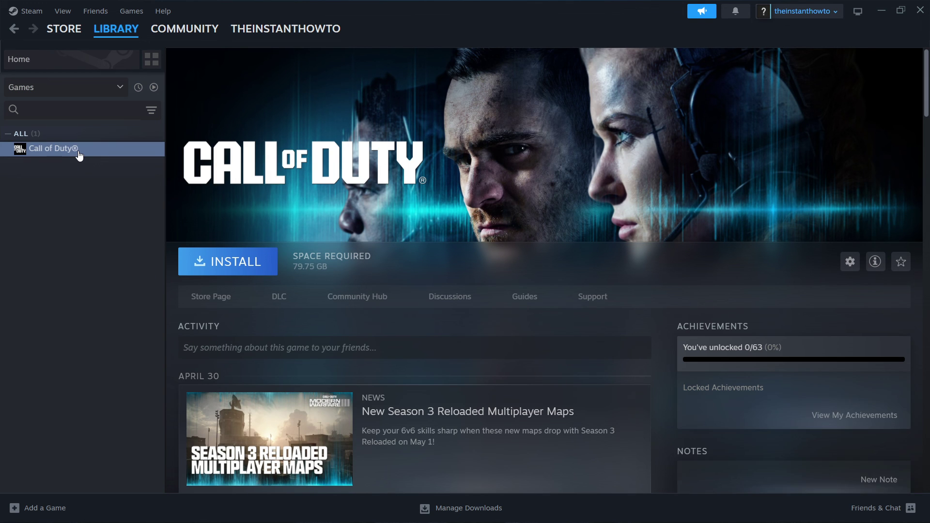